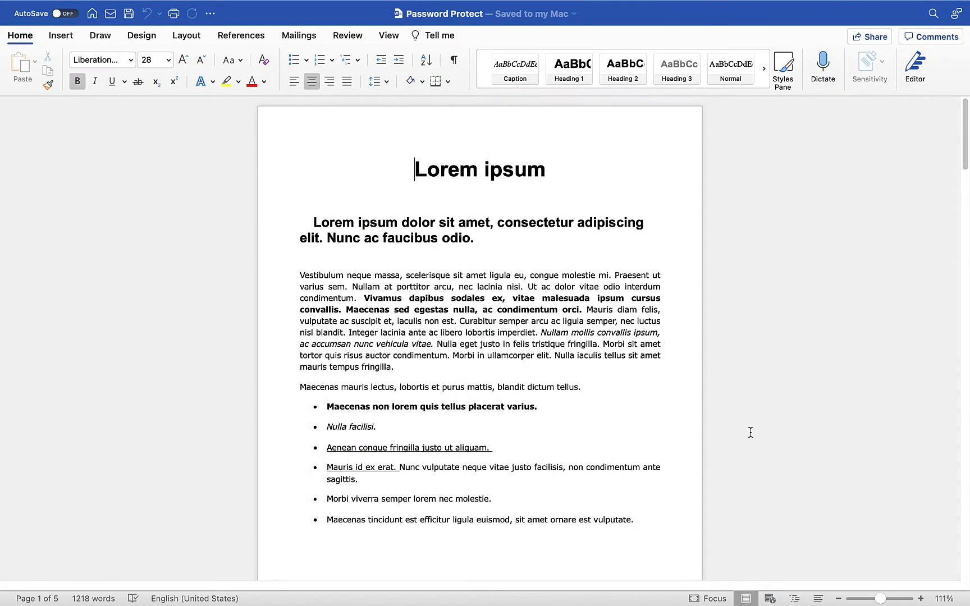
Open the Protect Document password settings from the Review tab's Protect menu.
scroll(815, 414, "down", 15)
scroll(815, 413, "down", 15)
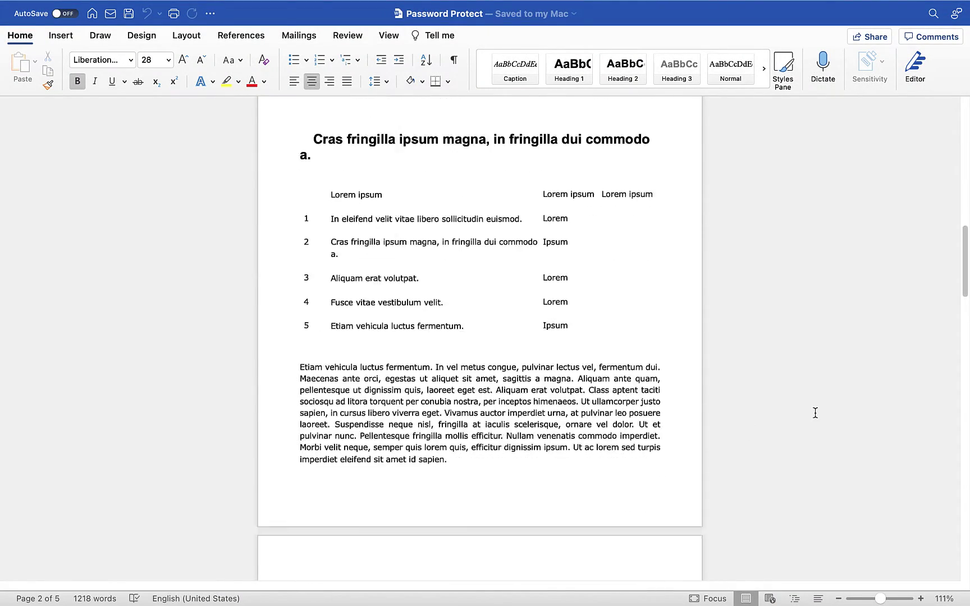
scroll(815, 413, "down", 5)
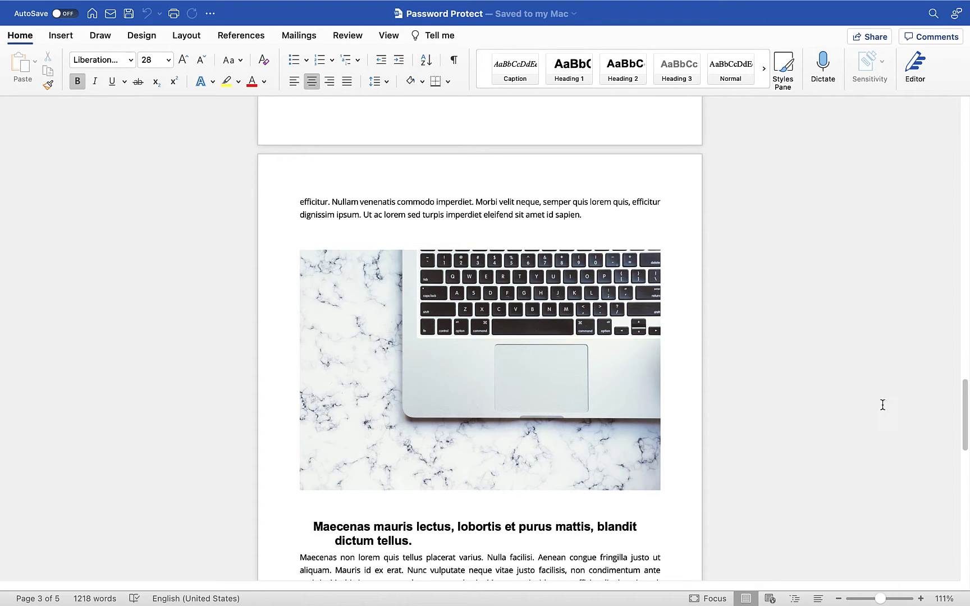
left_click_drag(965, 402, 966, 129)
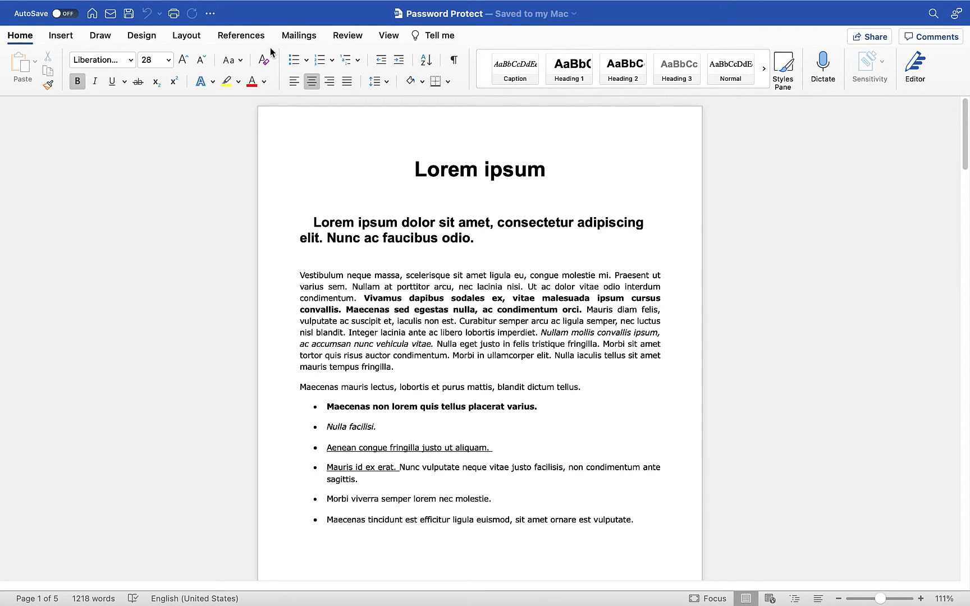
left_click(348, 36)
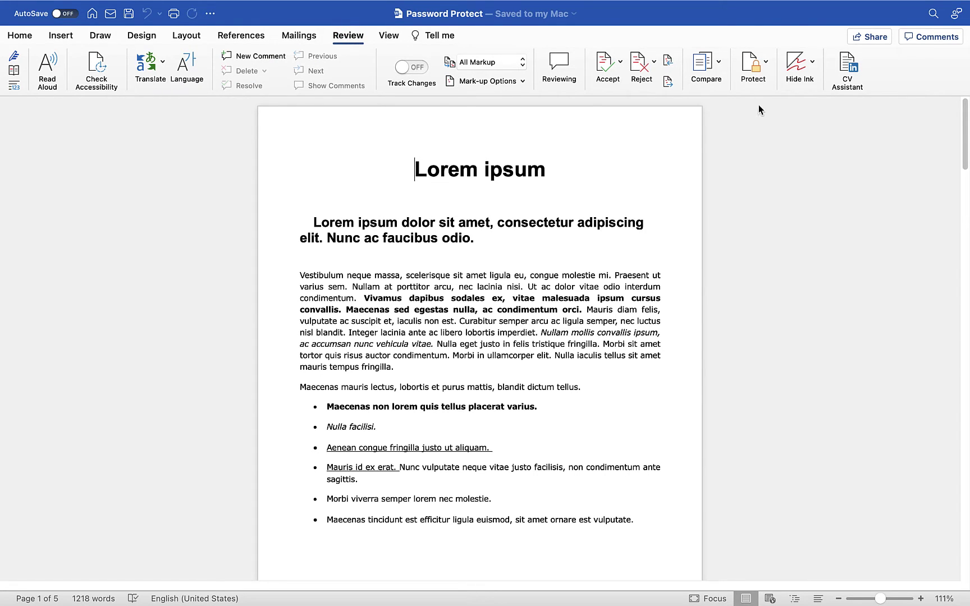
left_click(764, 70)
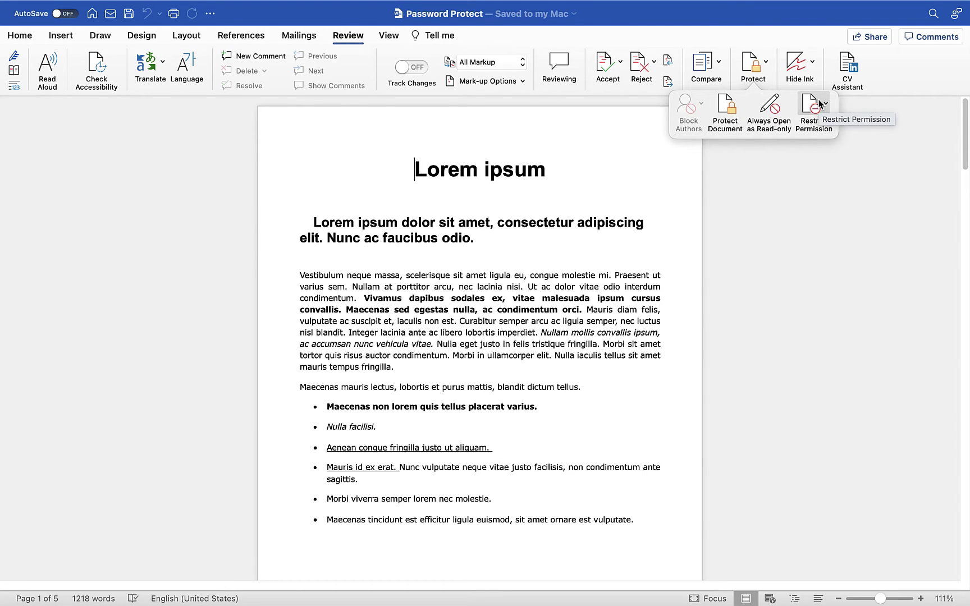
left_click(725, 108)
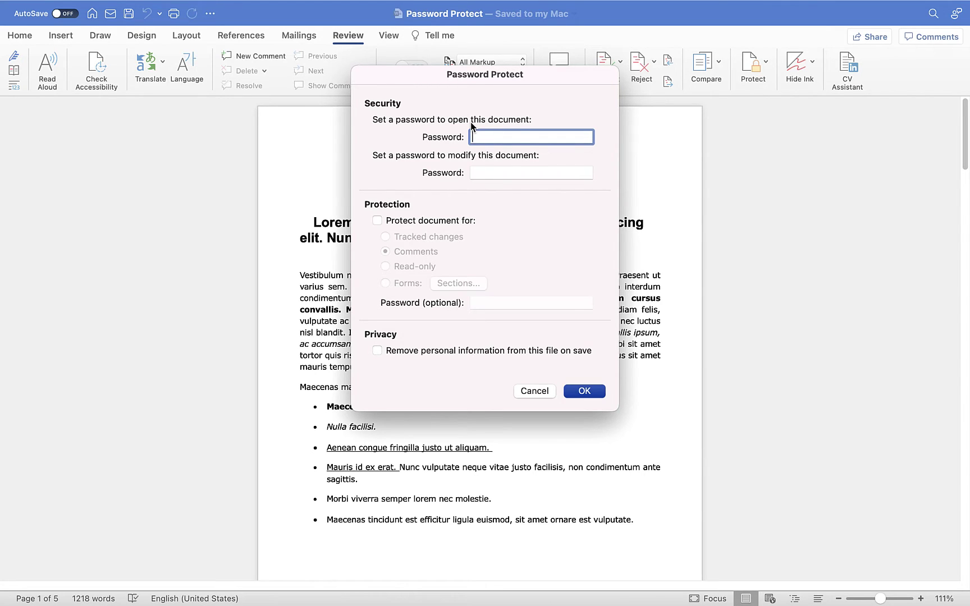
Set a password to open the document, correcting the mismatched confirmation entry.
type("1234")
key("Return")
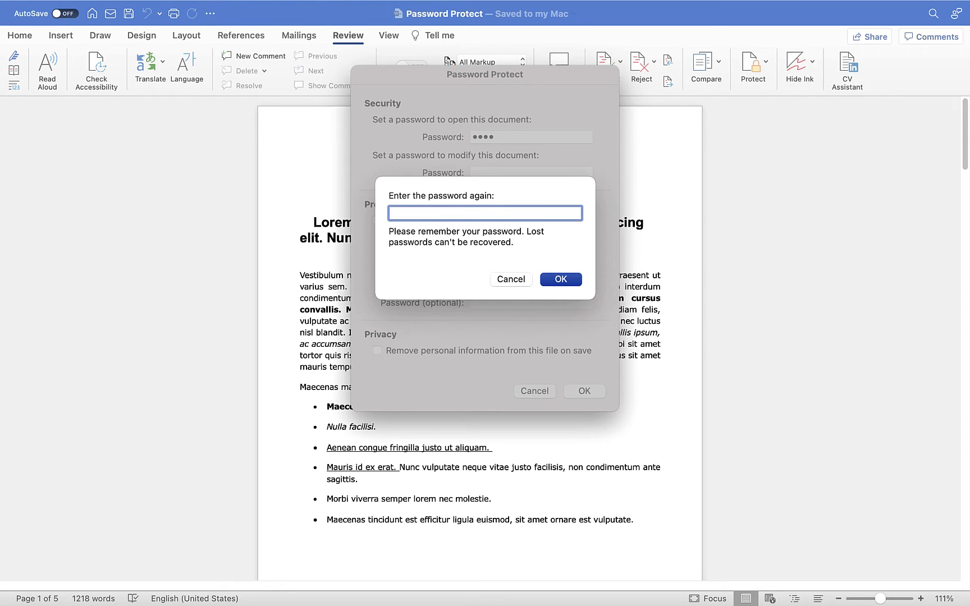
type("1234")
left_click(560, 278)
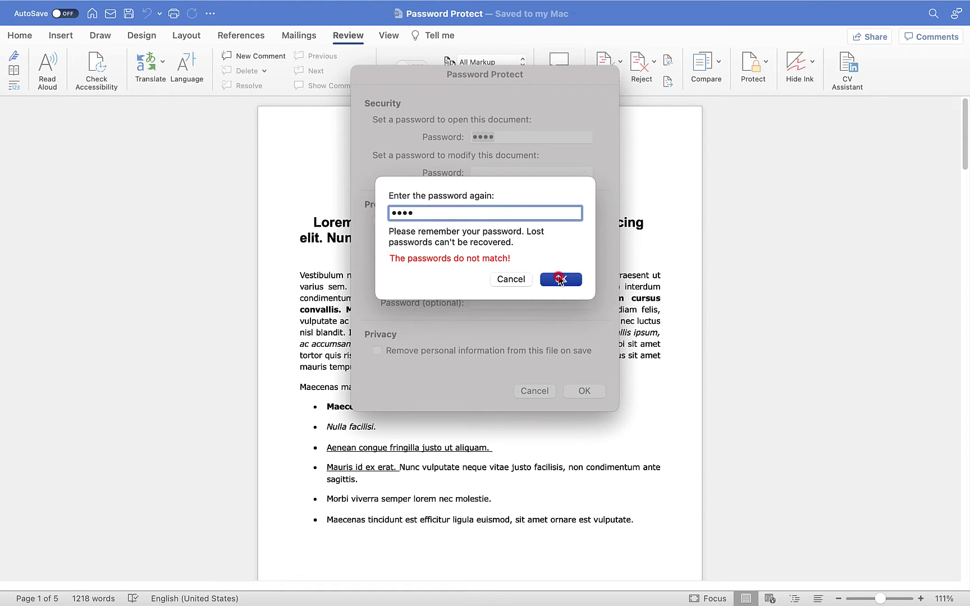
double_click(439, 213)
type("••••")
left_click(561, 279)
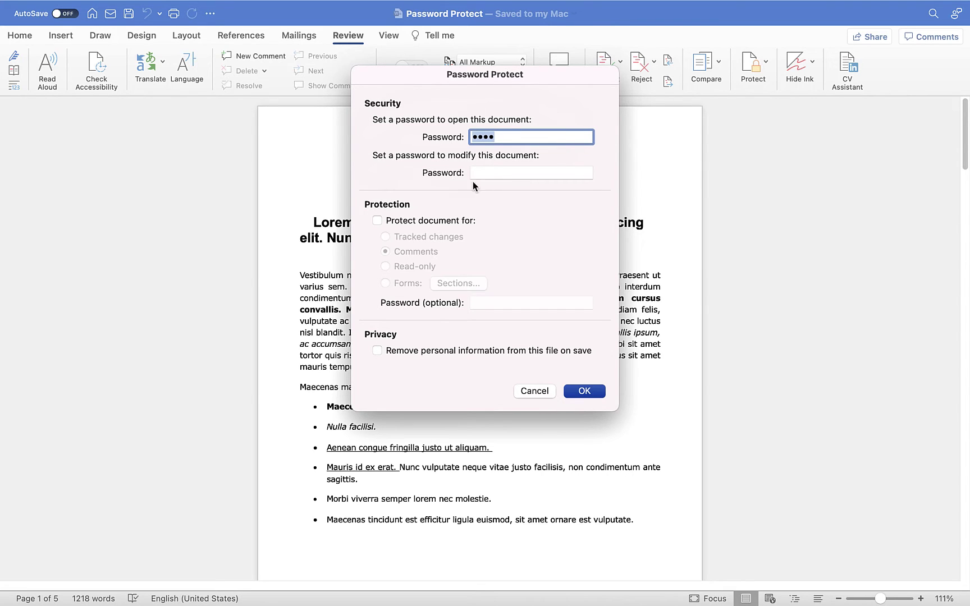
Enter a password to modify the document and confirm it.
left_click(491, 173)
type("1234")
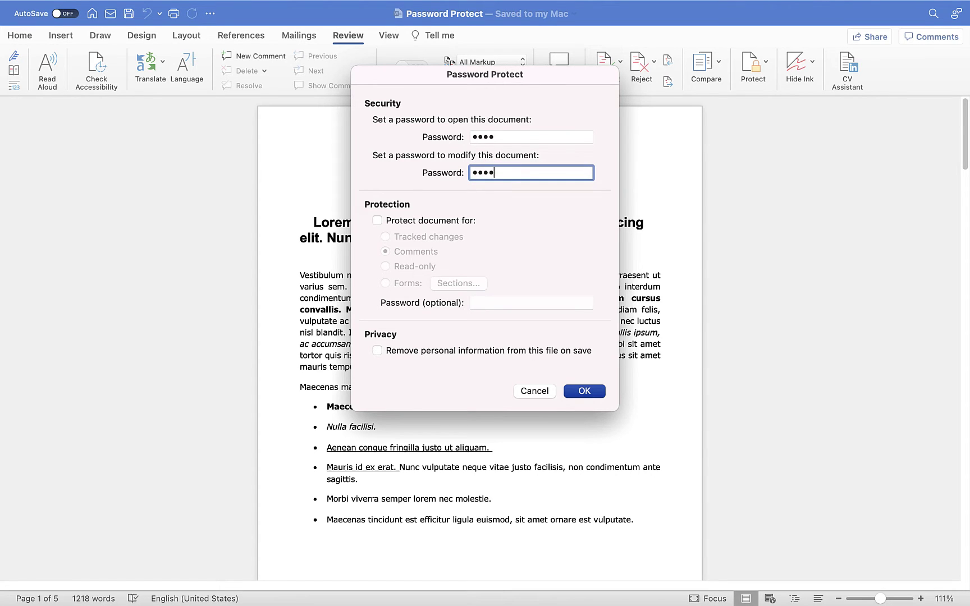
key("Return")
type("1234")
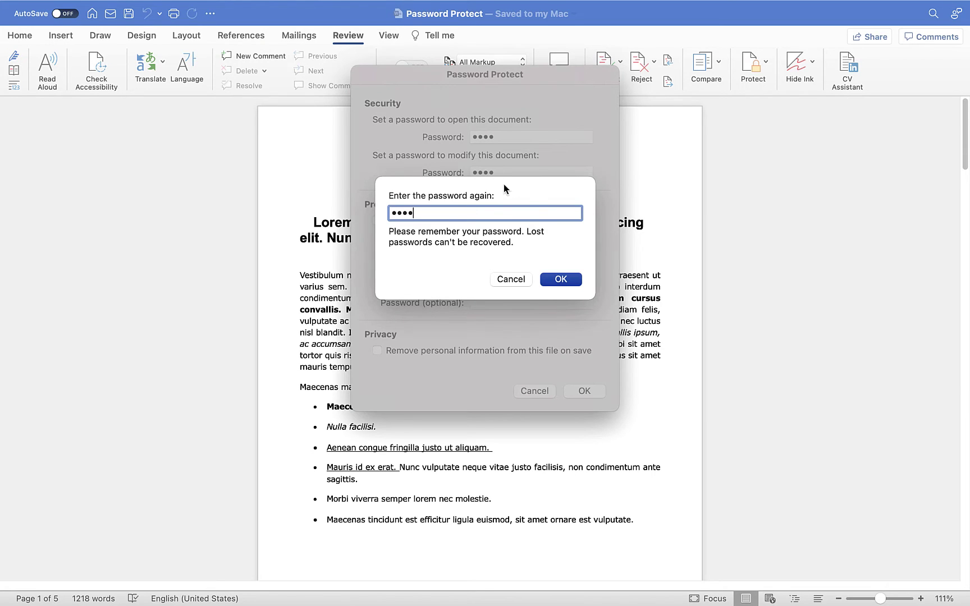
left_click(390, 230)
left_click(560, 279)
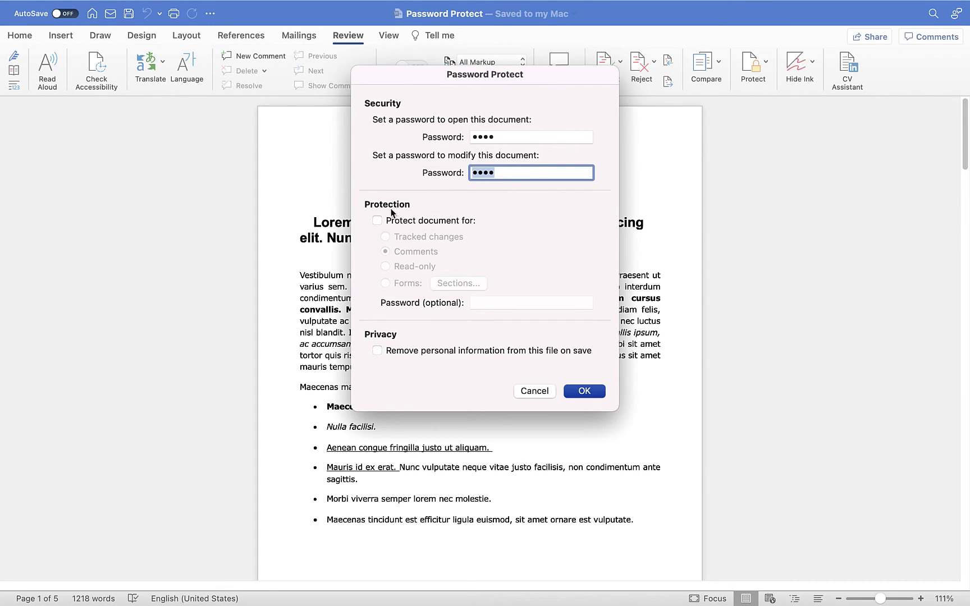
Protect the document for Comments only, apply it with the passwords, and save.
left_click(377, 221)
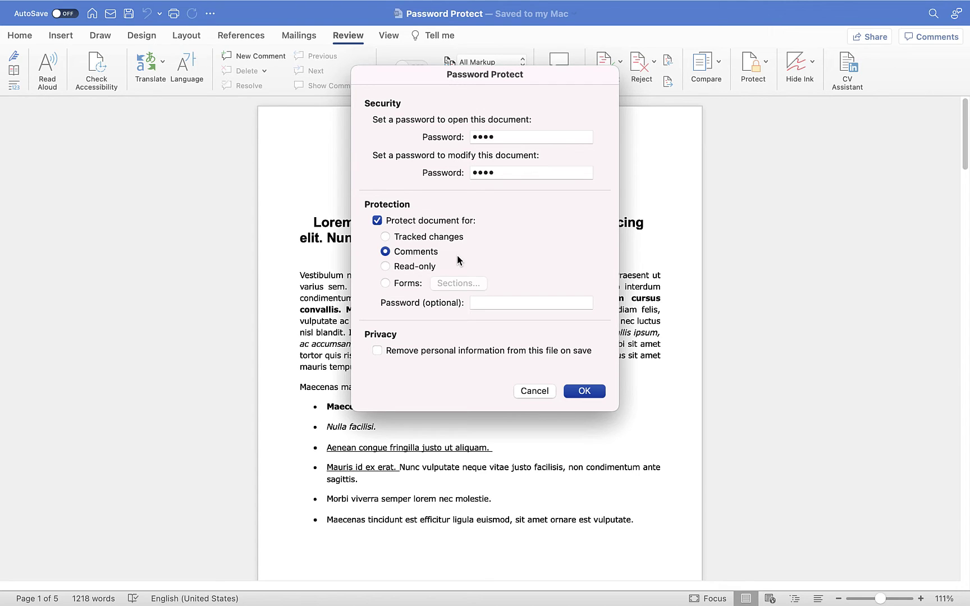
left_click(407, 269)
left_click(404, 238)
left_click(411, 252)
left_click(584, 391)
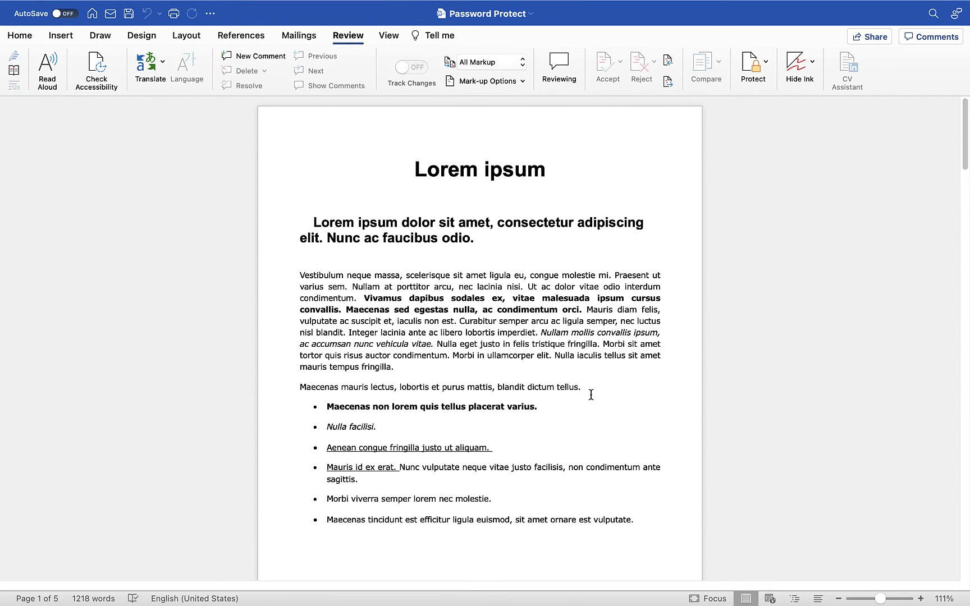
mouse_move(142, 39)
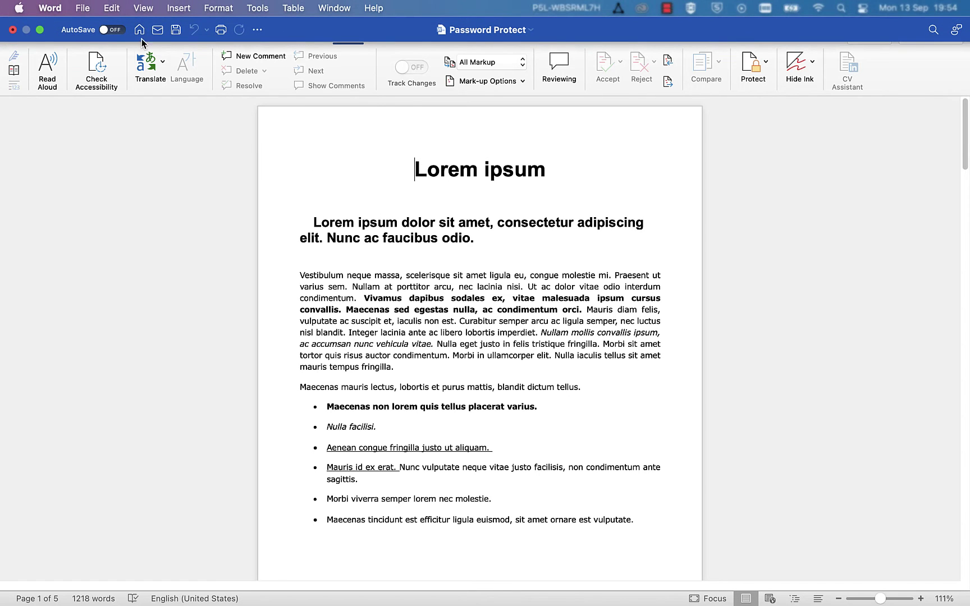
left_click(175, 30)
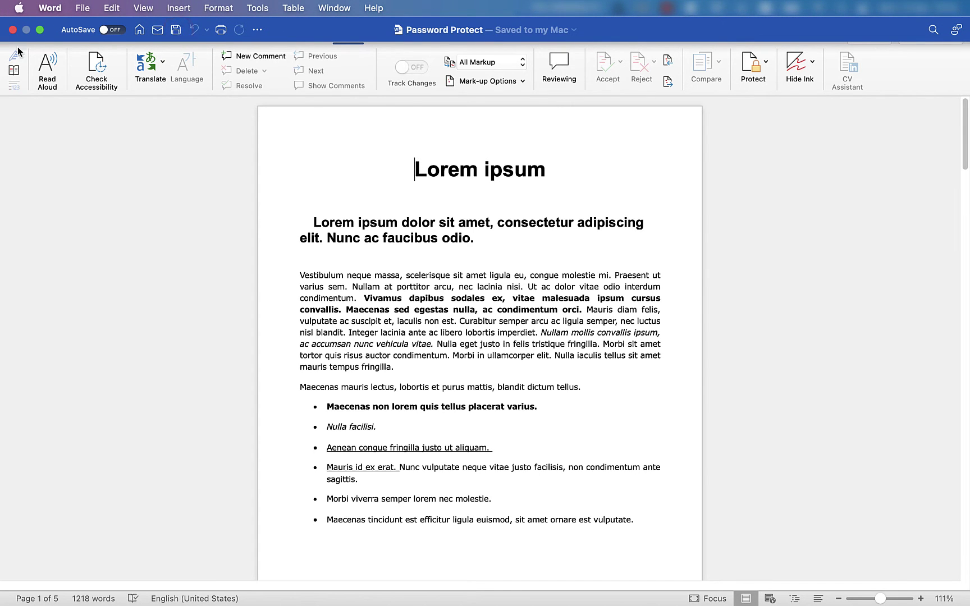
Compare Downloads previews: Sample File shows its pages, Password Protect only a locked DOCX.
left_click(12, 30)
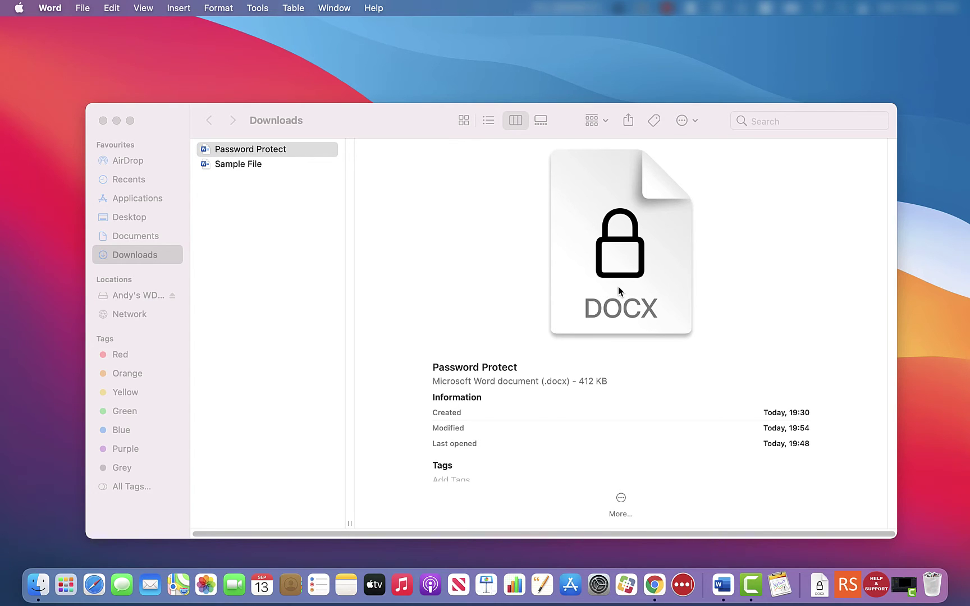
left_click(218, 155)
left_click(233, 166)
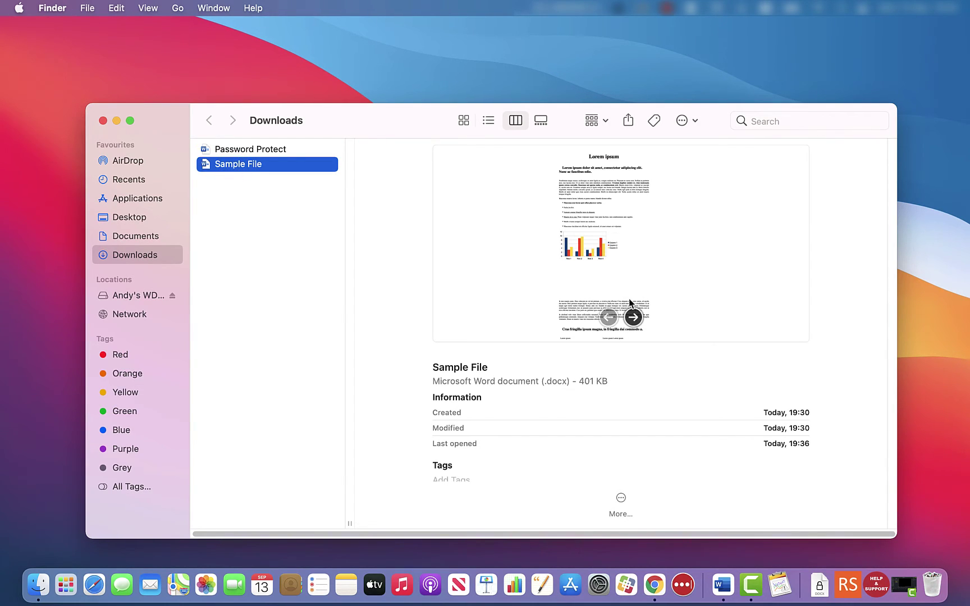
left_click(632, 317)
left_click(632, 317)
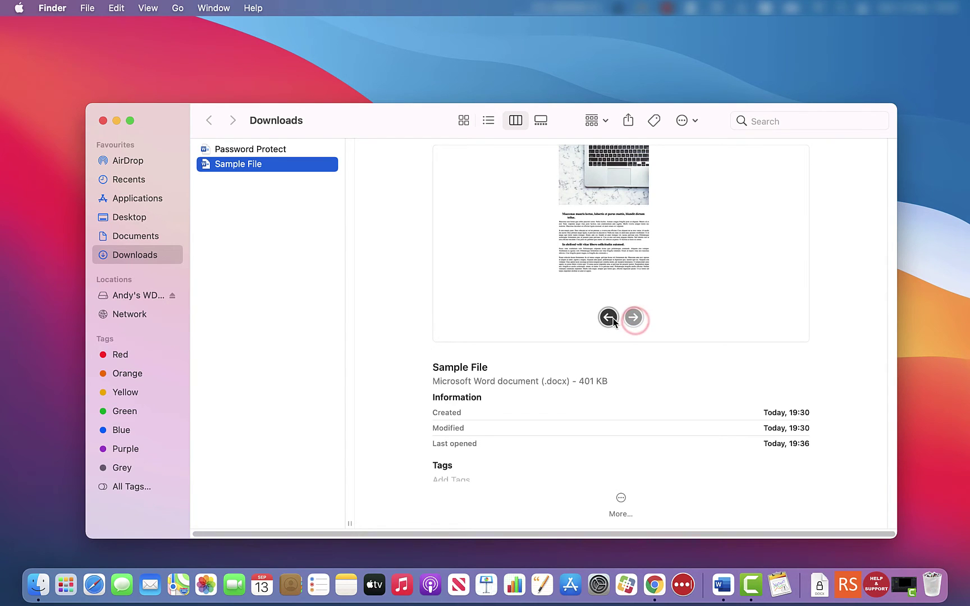
left_click(254, 150)
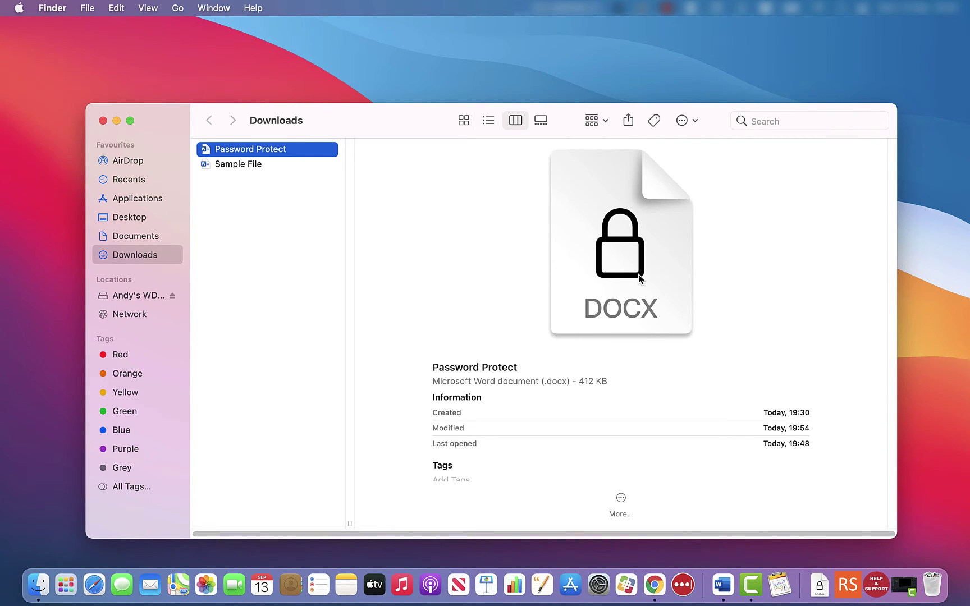
Open Password Protect, see a wrong password rejected, then enter the correct open password.
double_click(236, 149)
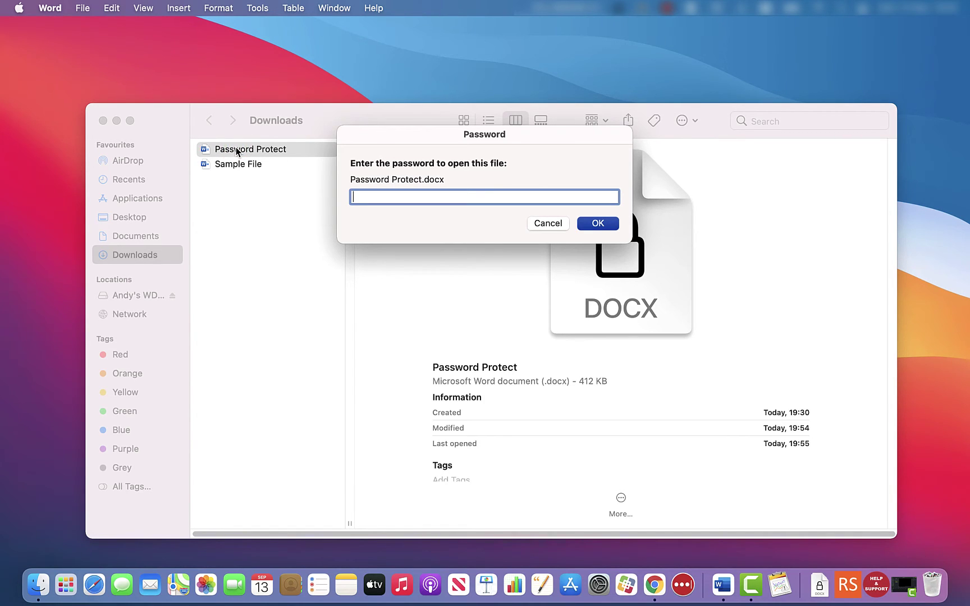
type("••••••")
left_click(601, 225)
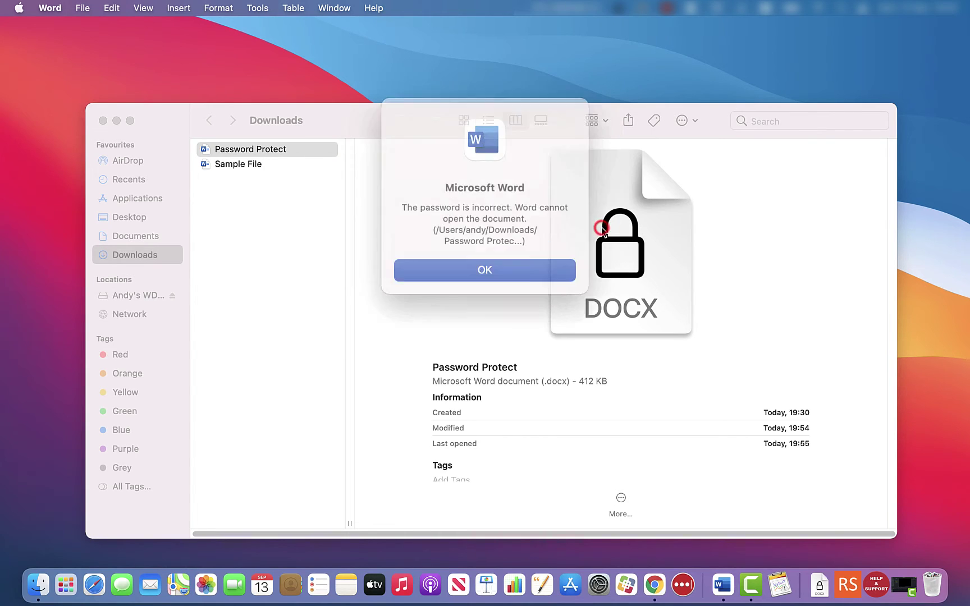
left_click(528, 262)
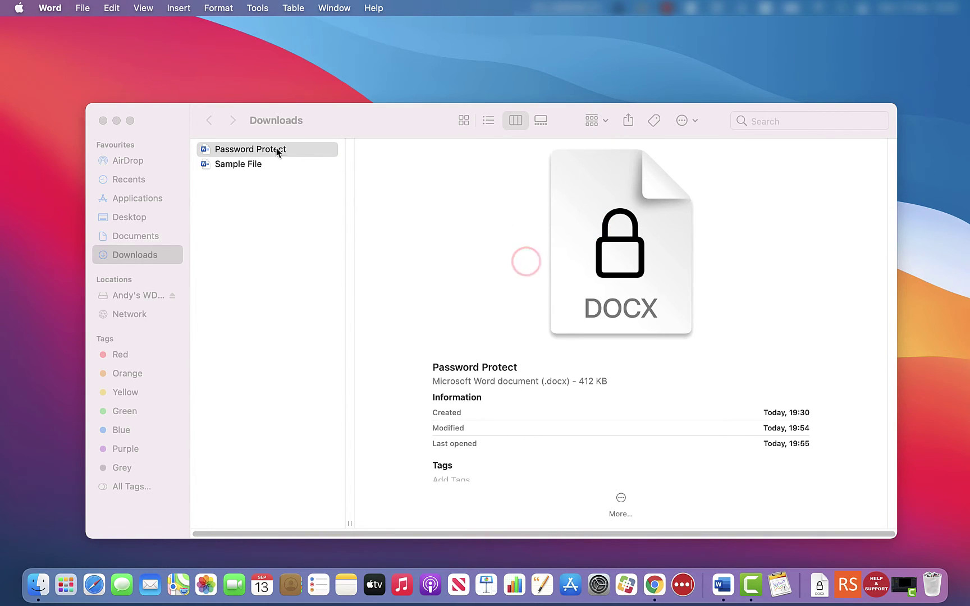
double_click(255, 151)
type("1234")
left_click(594, 223)
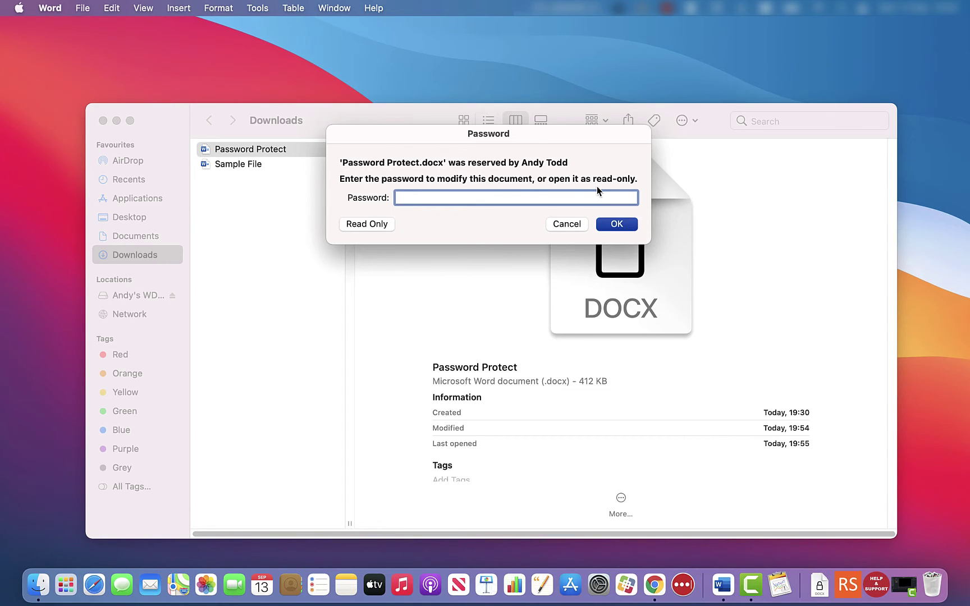
Enter the modify password to open the document and maximize its window.
type("••")
left_click(623, 225)
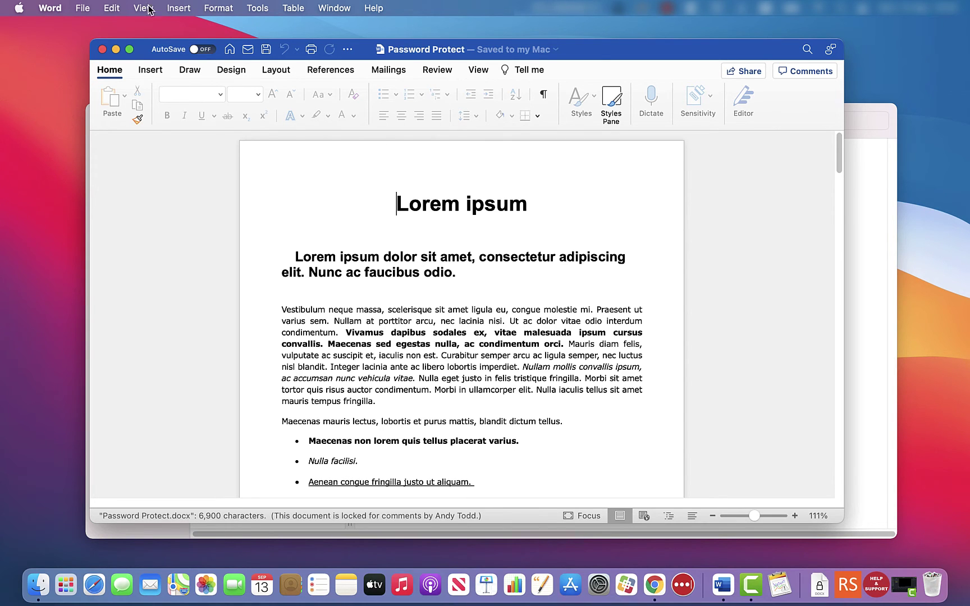
left_click(130, 49)
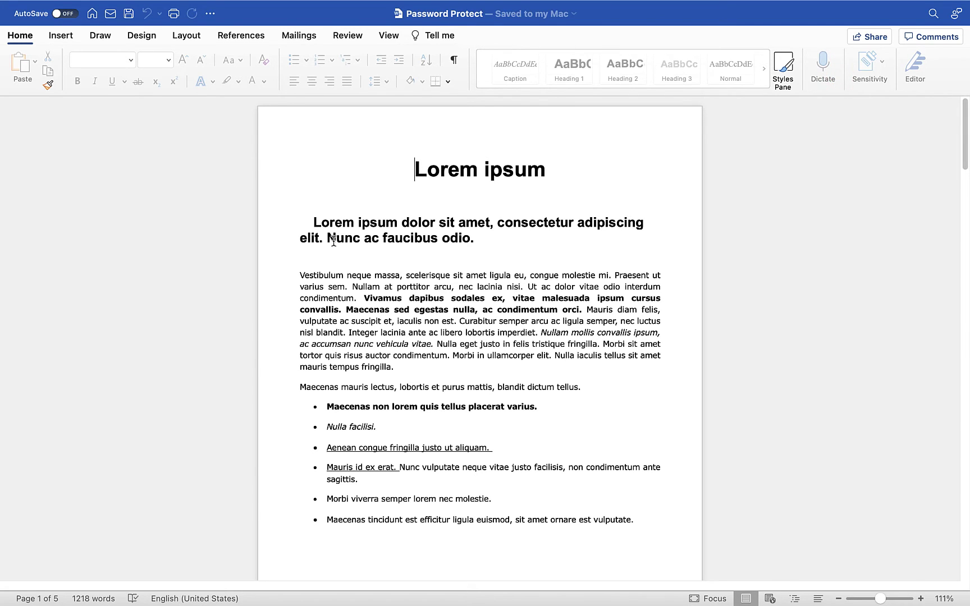
Try deleting the heading to confirm it is locked, then move through Insert and Draw to Review.
left_click_drag(312, 219, 560, 262)
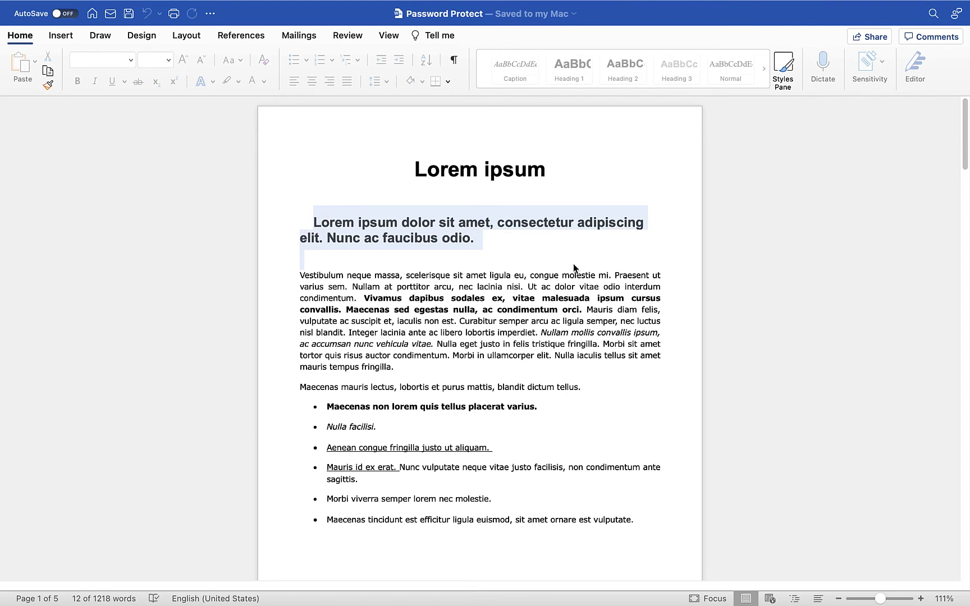
key("BackSpace")
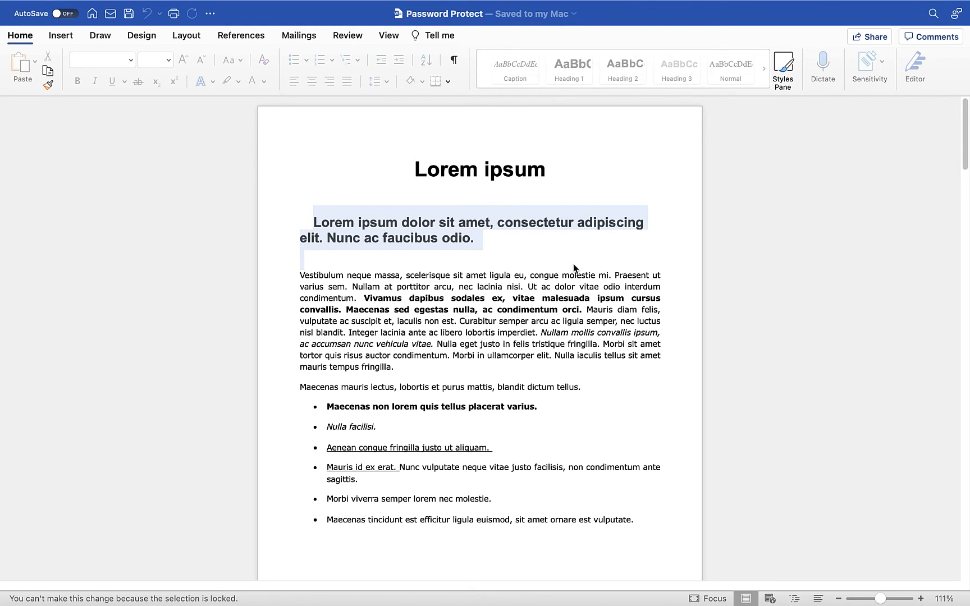
left_click(573, 268)
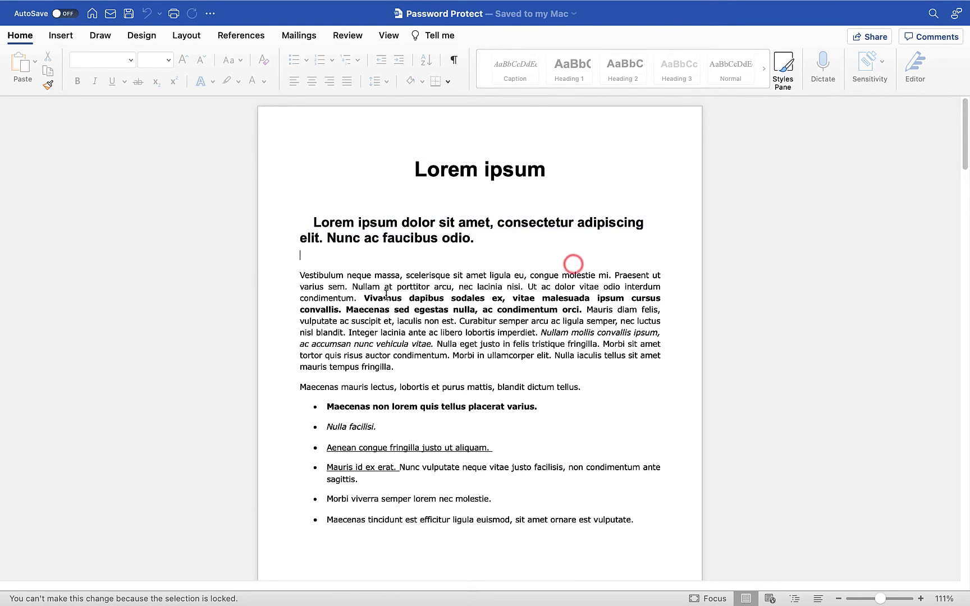
left_click(67, 35)
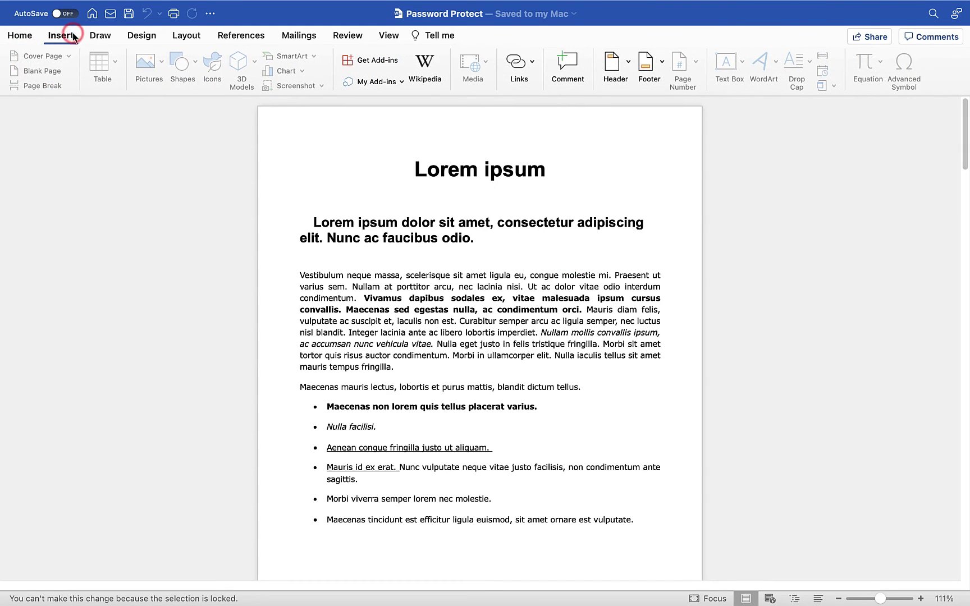
left_click(96, 35)
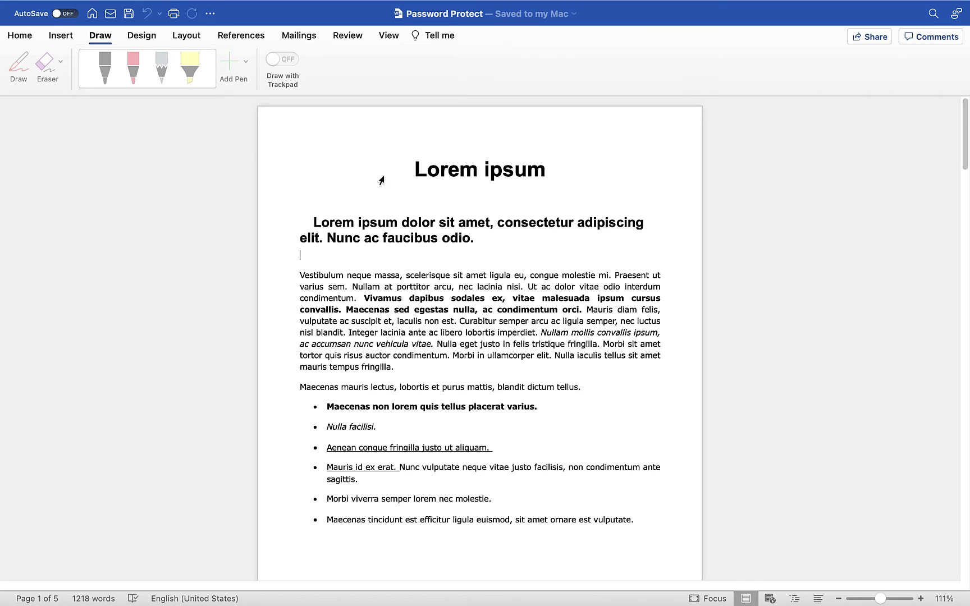
left_click(348, 35)
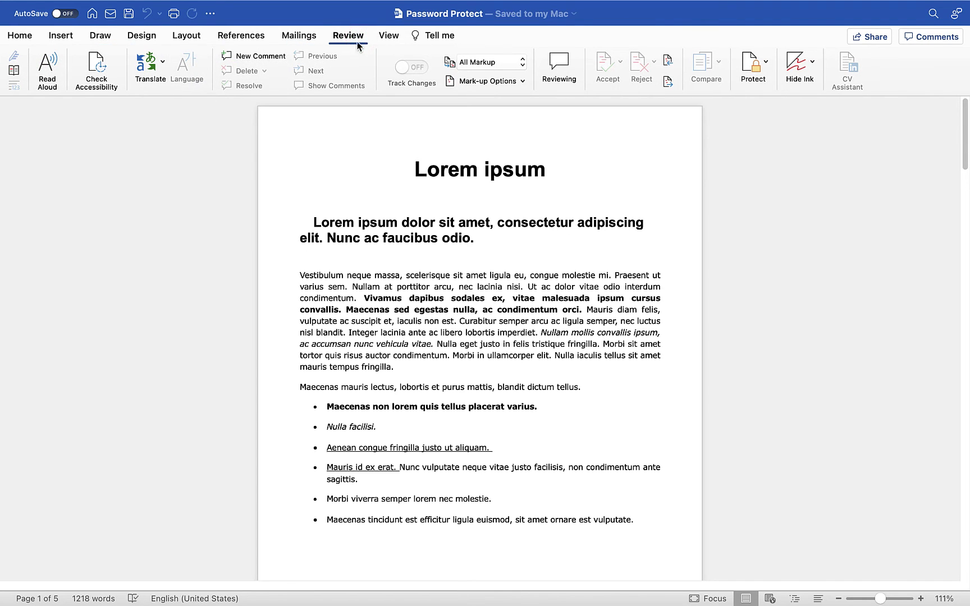
Add comments 'New comment' on 'odio' and 'Comment' on 'vulputate neque vitae justo facilisis'.
left_click(245, 58)
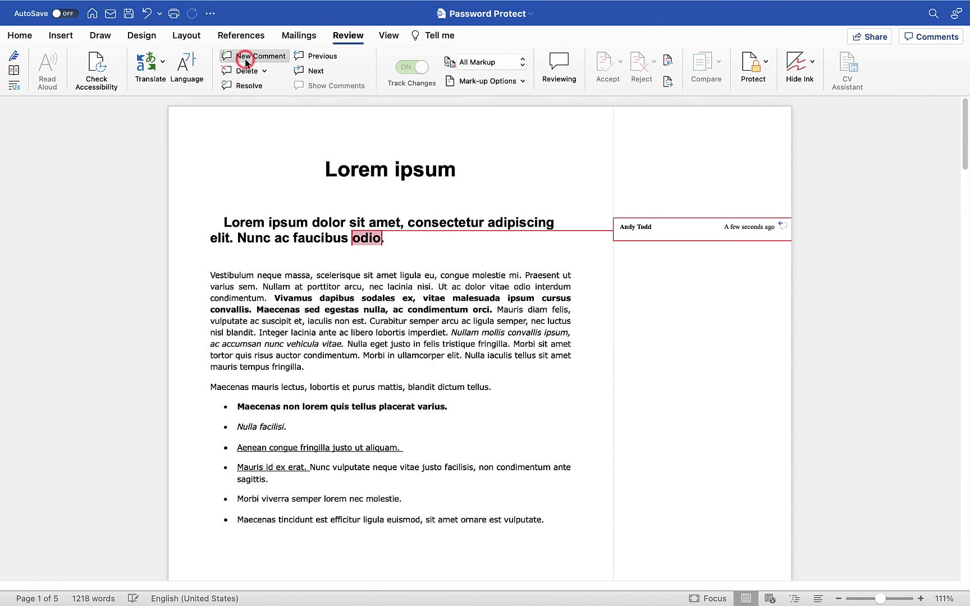
type("New comment")
key("Return")
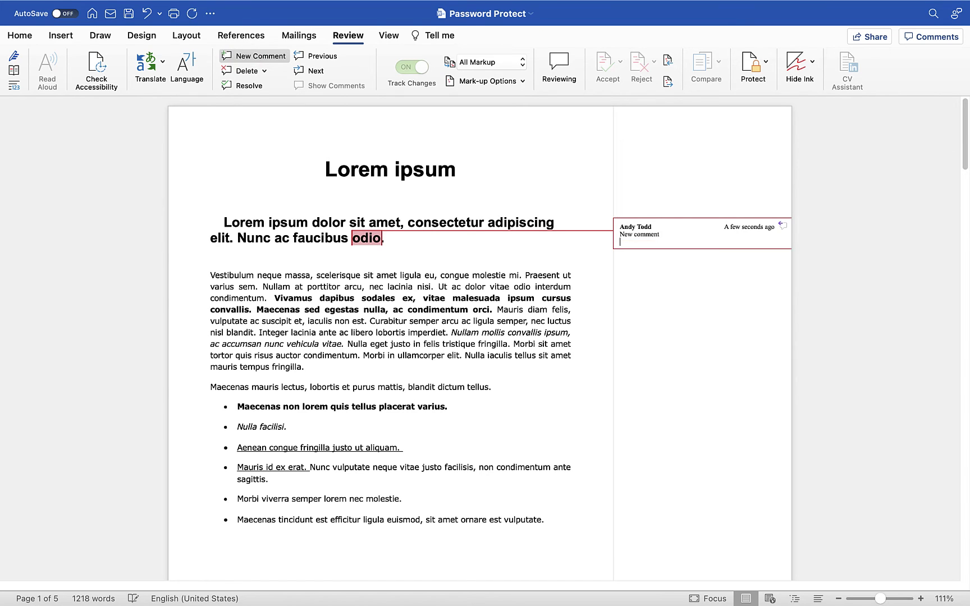
left_click_drag(333, 467, 478, 467)
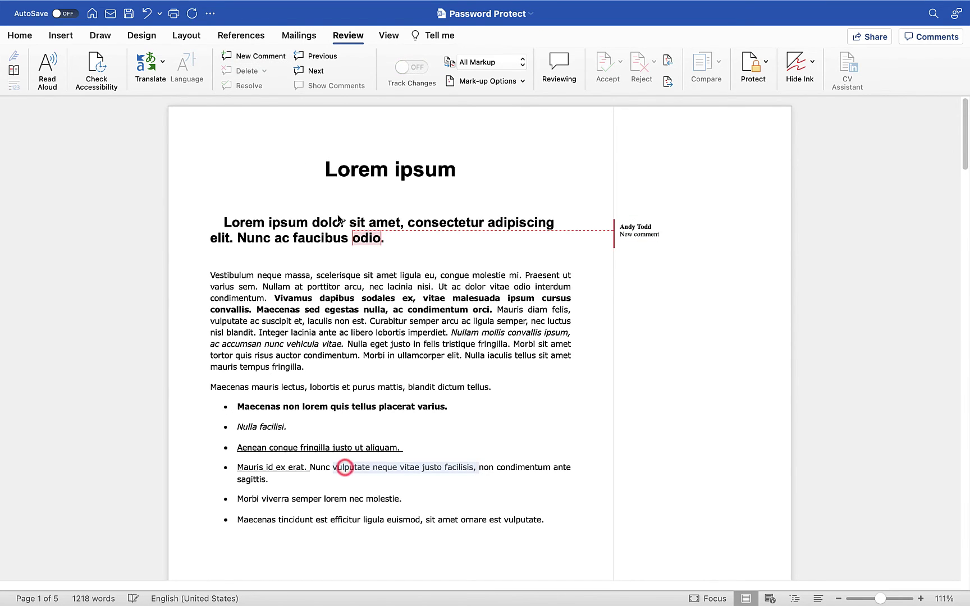
left_click(230, 54)
type("Comment")
key("Return")
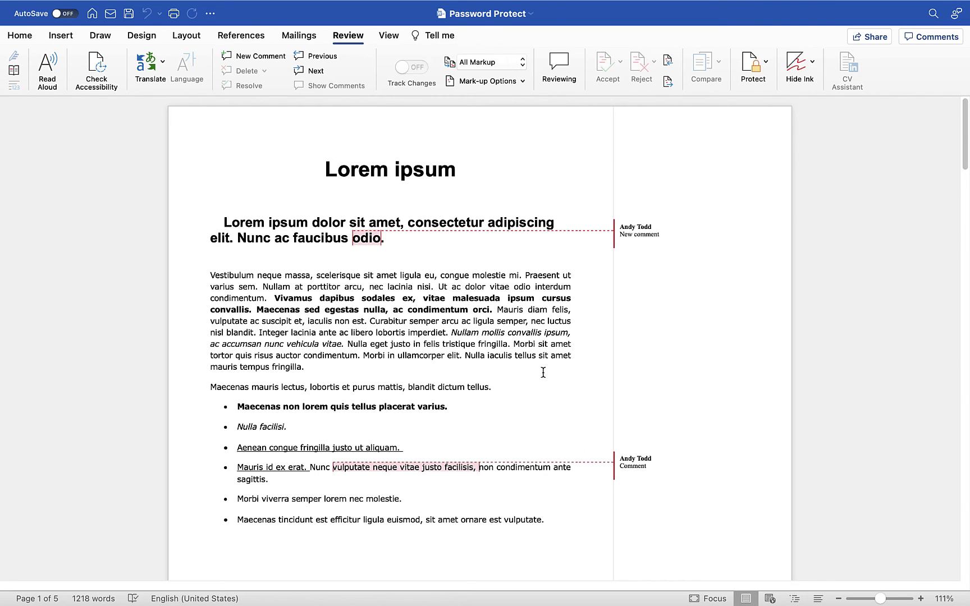
left_click(19, 38)
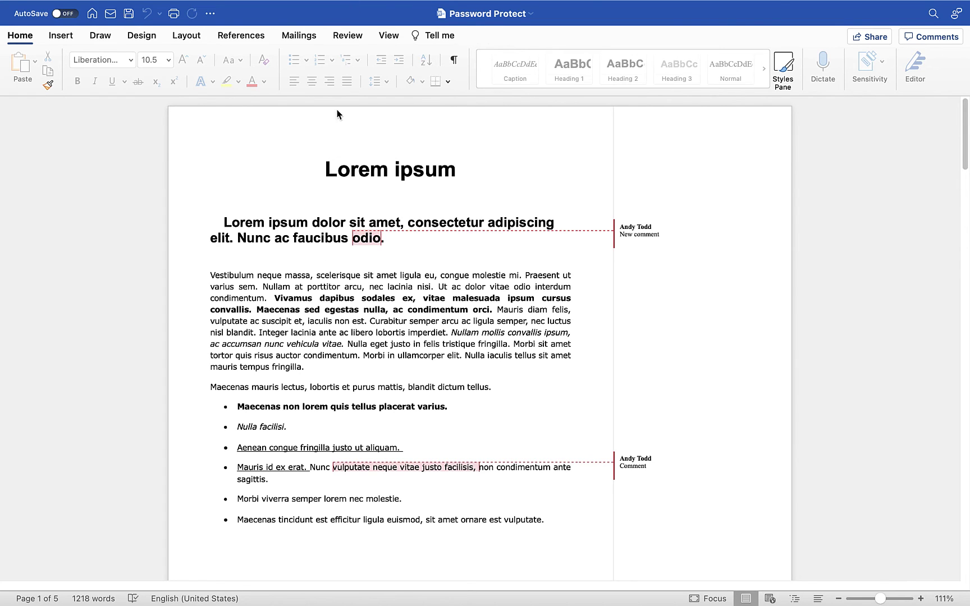
Turn off comments-only protection in Protect Document, confirming with the password.
left_click(347, 36)
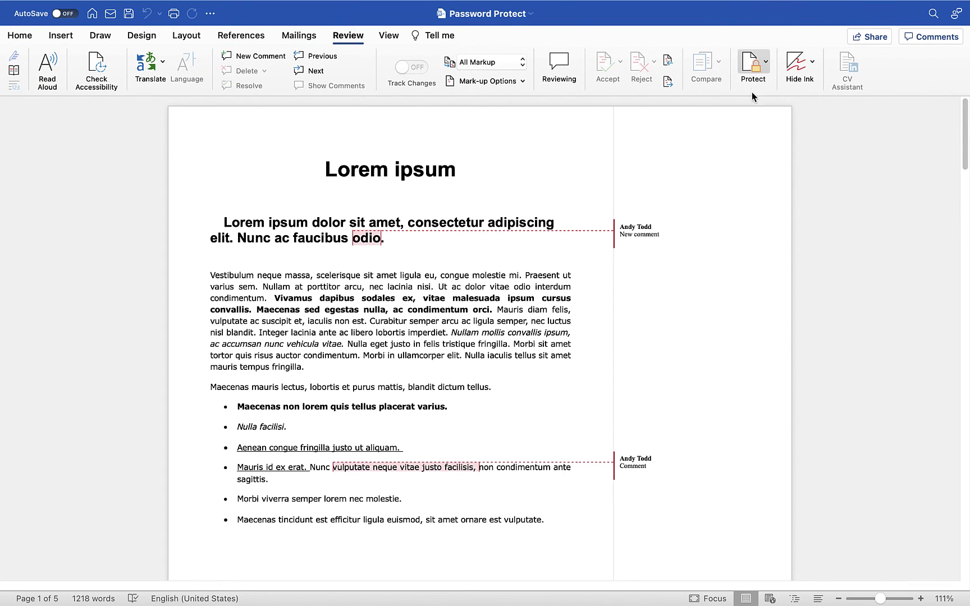
left_click(757, 65)
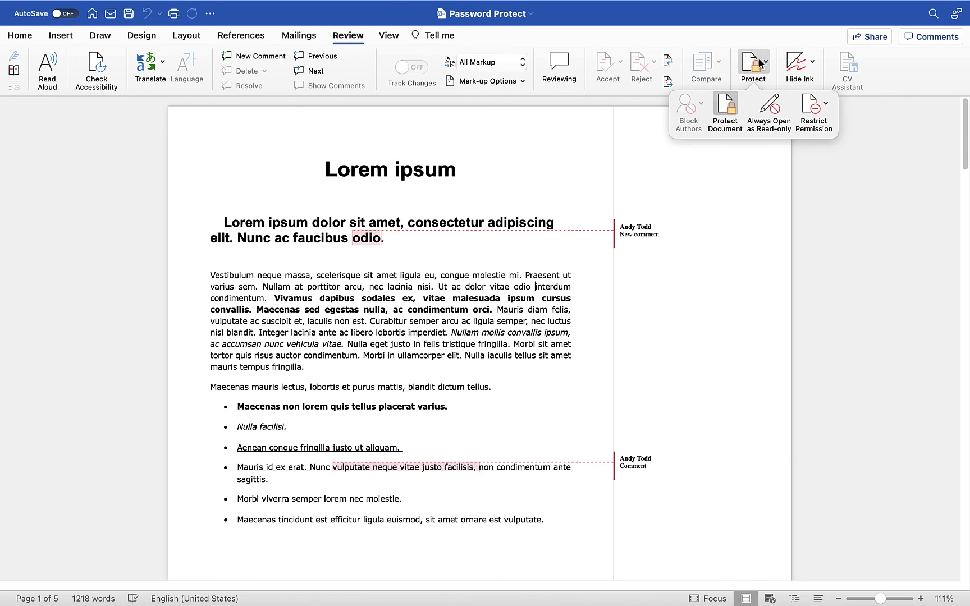
left_click(723, 107)
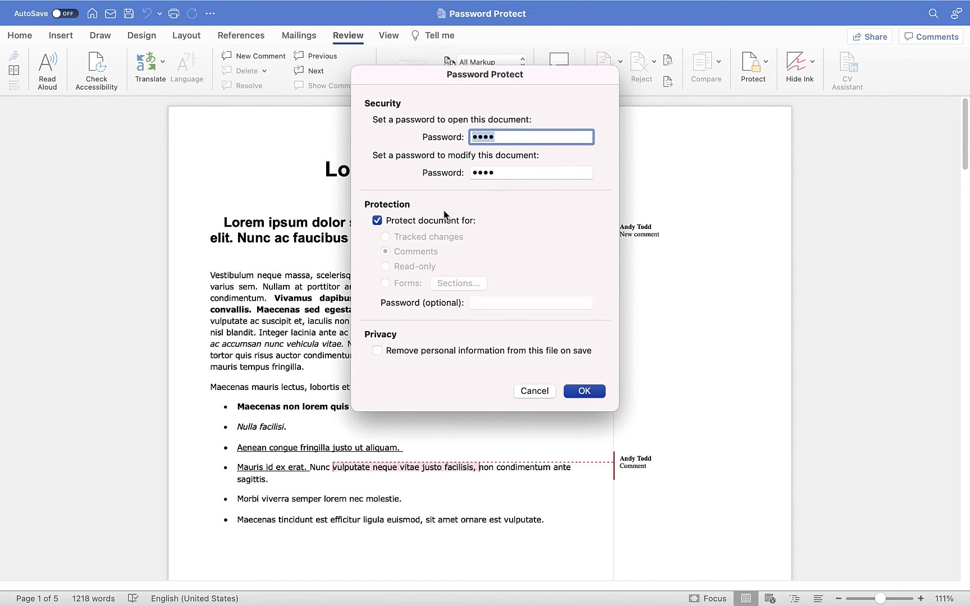
key("Return")
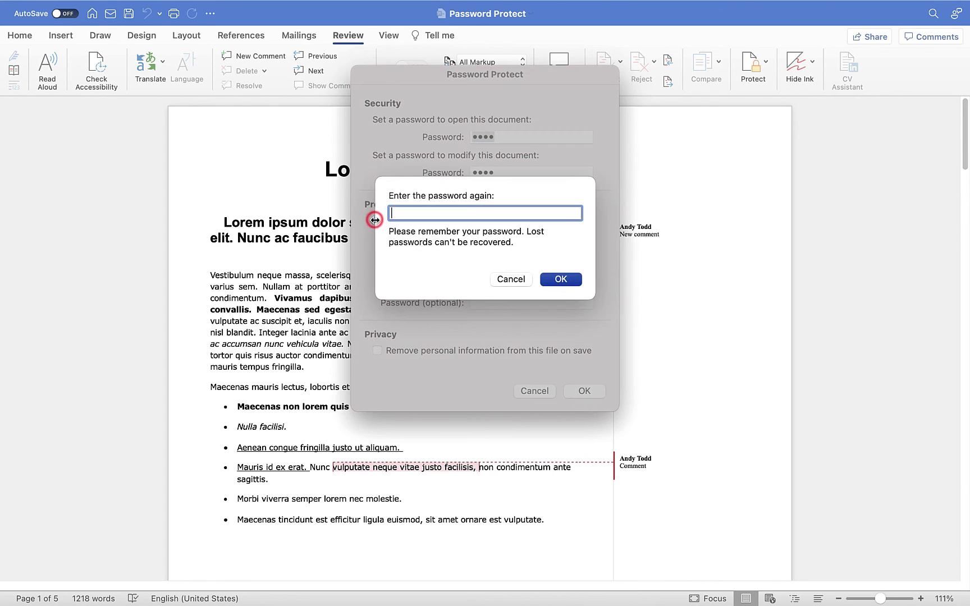
type("1234")
left_click(561, 279)
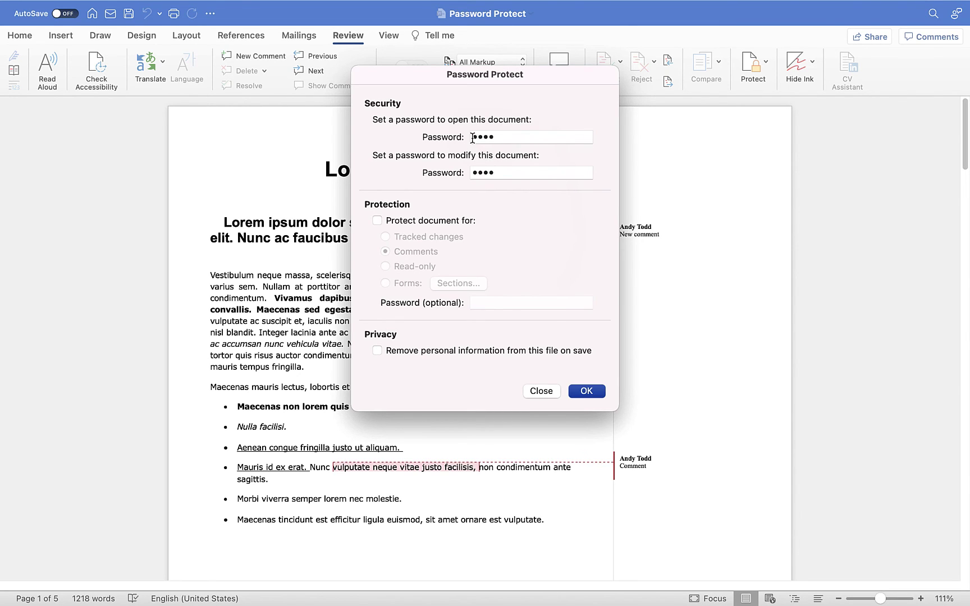
Clear both the modify and open password fields and apply the changes.
left_click(499, 172)
left_click_drag(499, 173, 471, 174)
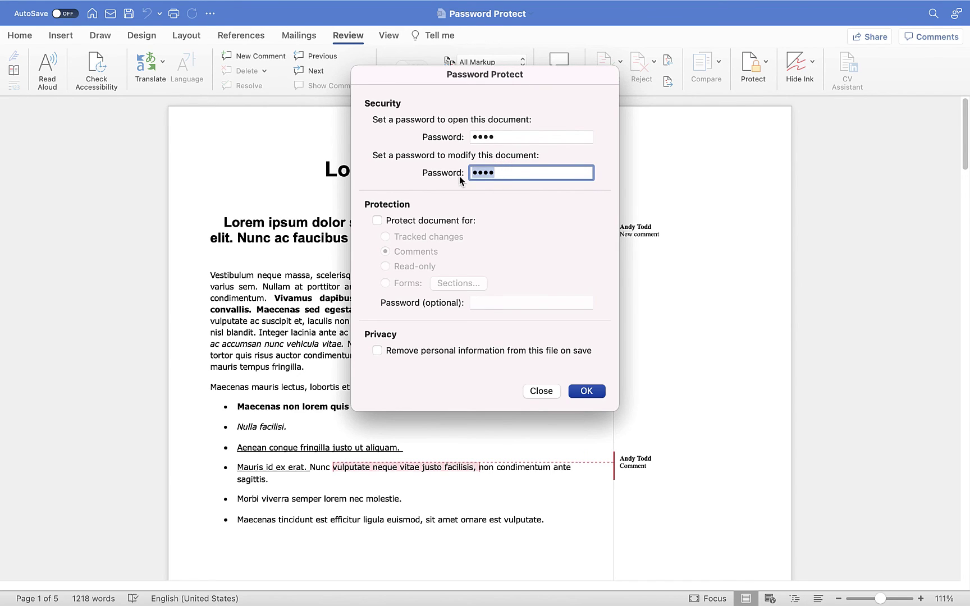
key("BackSpace")
left_click(507, 137)
left_click_drag(508, 136, 476, 139)
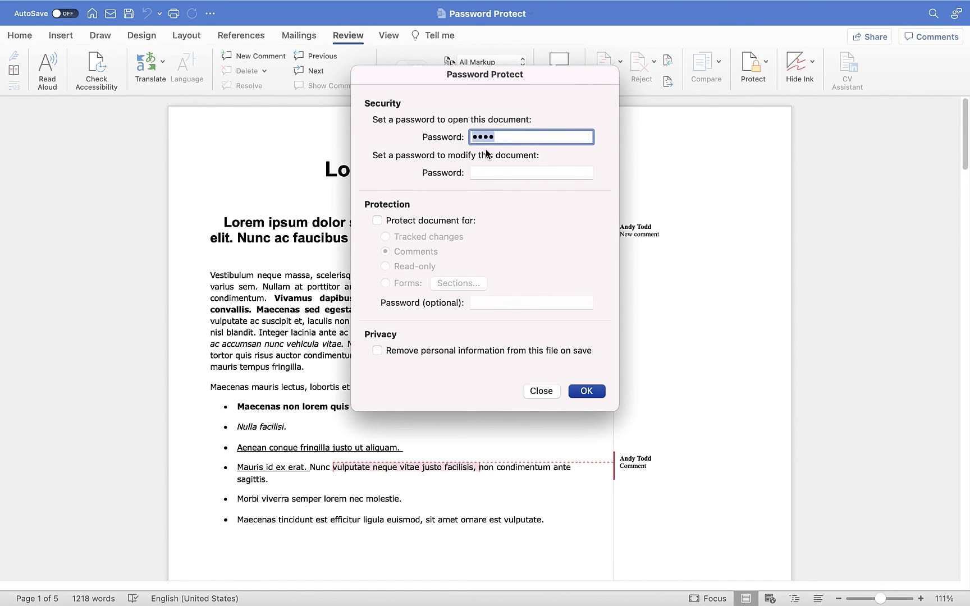
key("BackSpace")
left_click(587, 392)
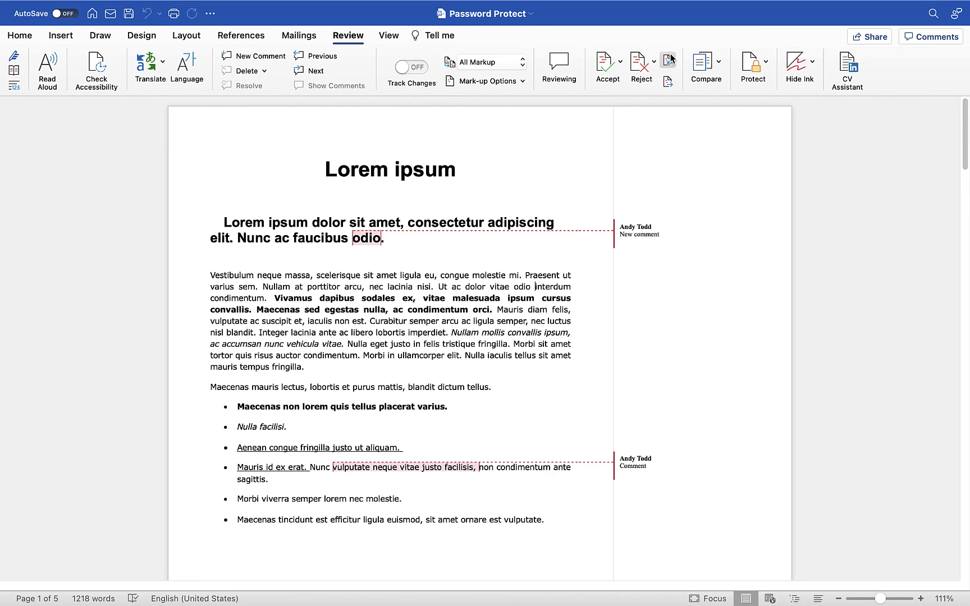
Check that the Insert and Home tools are enabled, then save the unprotected document.
left_click(63, 36)
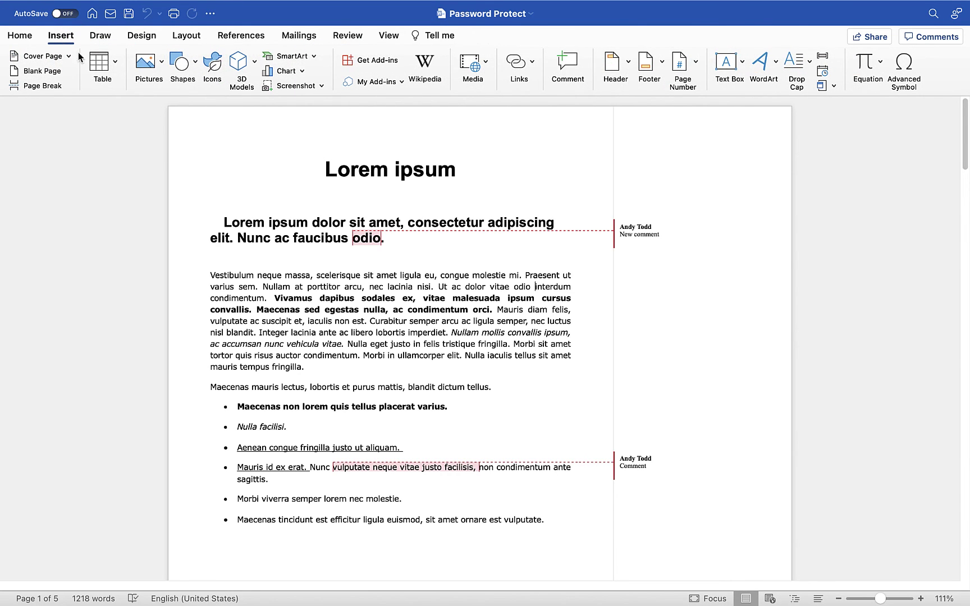
left_click(20, 36)
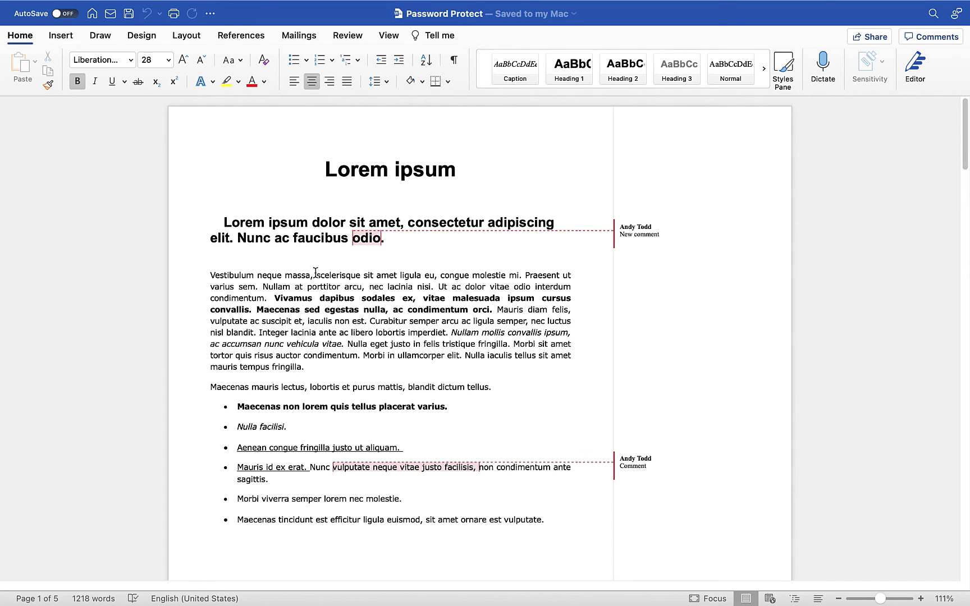
left_click(129, 15)
Close the Word window, then page through Password Protect's Downloads preview past its chart page.
mouse_move(17, 3)
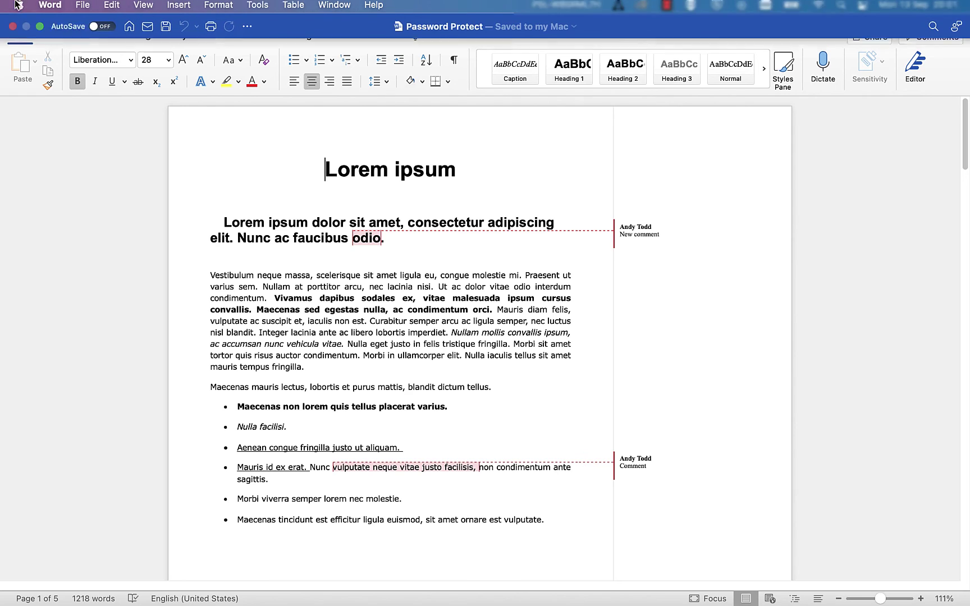
left_click(13, 34)
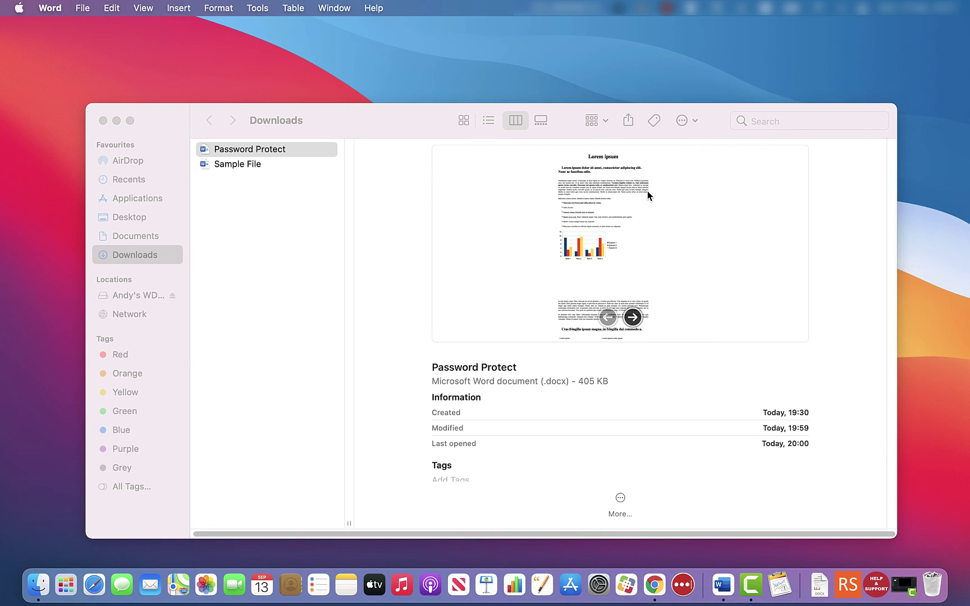
left_click(636, 318)
left_click(633, 318)
left_click(633, 318)
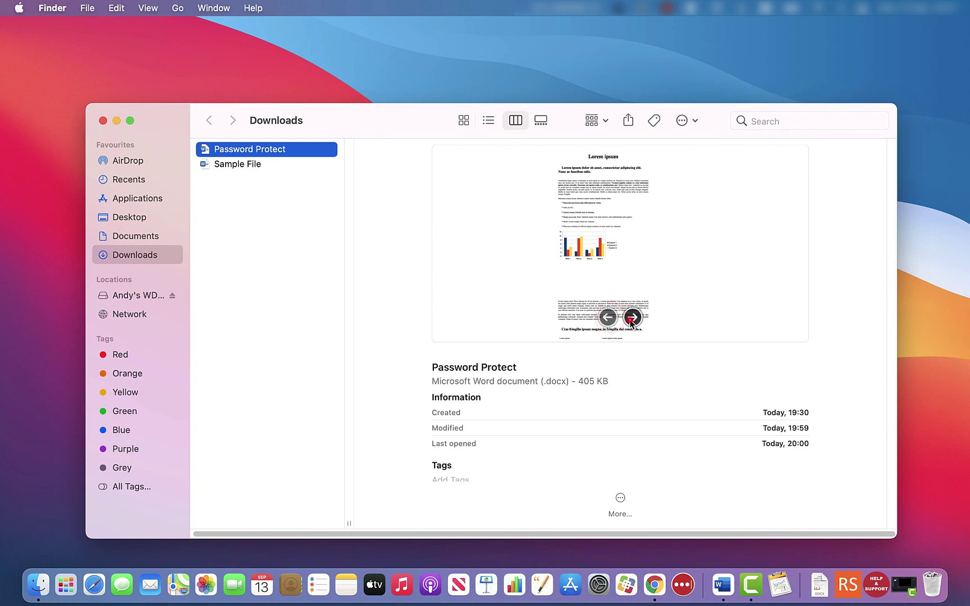
left_click(631, 318)
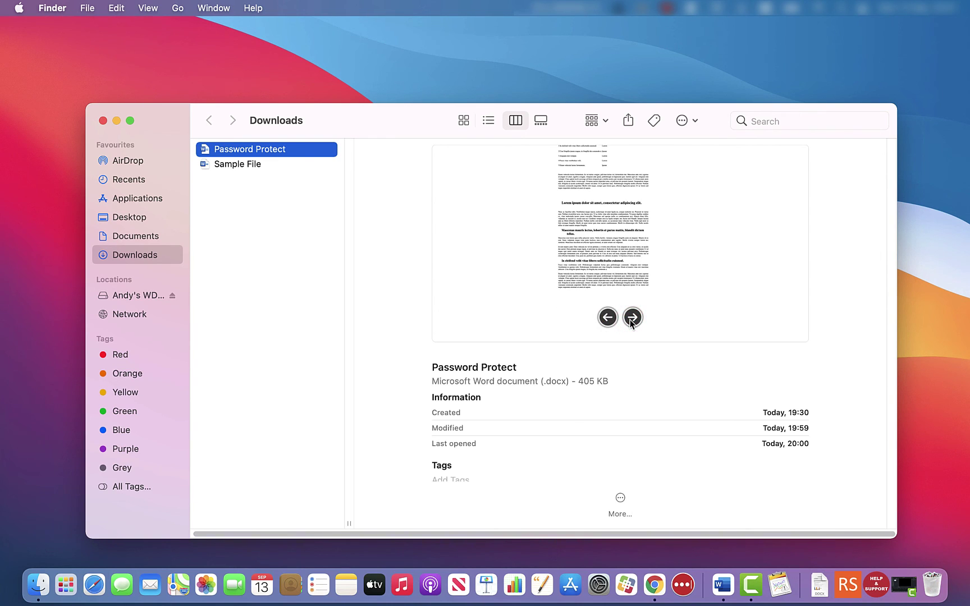